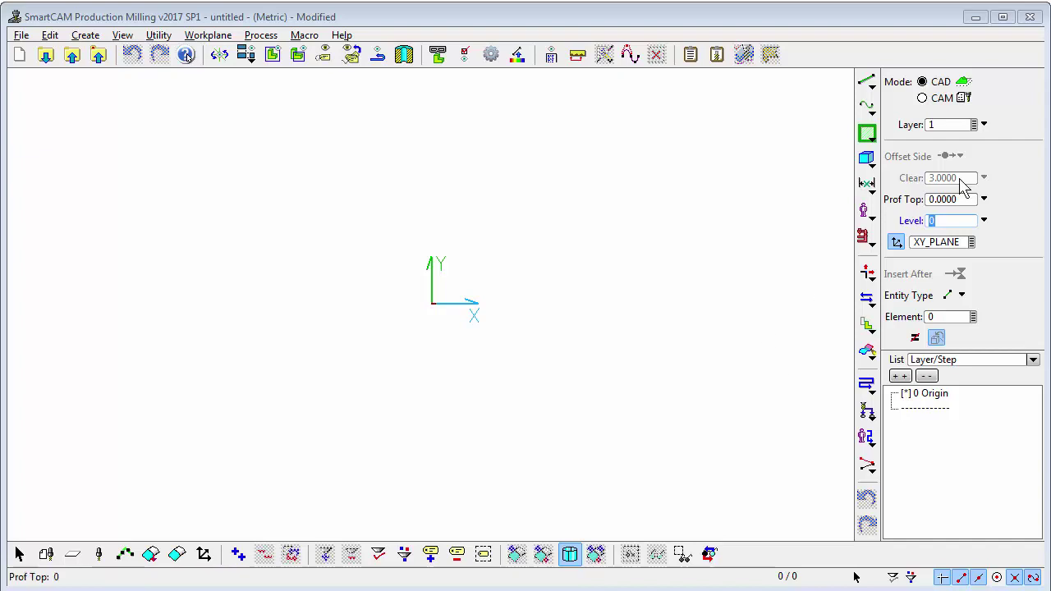
# Step: Add process step 10 in CAM mode with a newly defined tool and change its tool type to End Mill
pyautogui.click(944, 105)
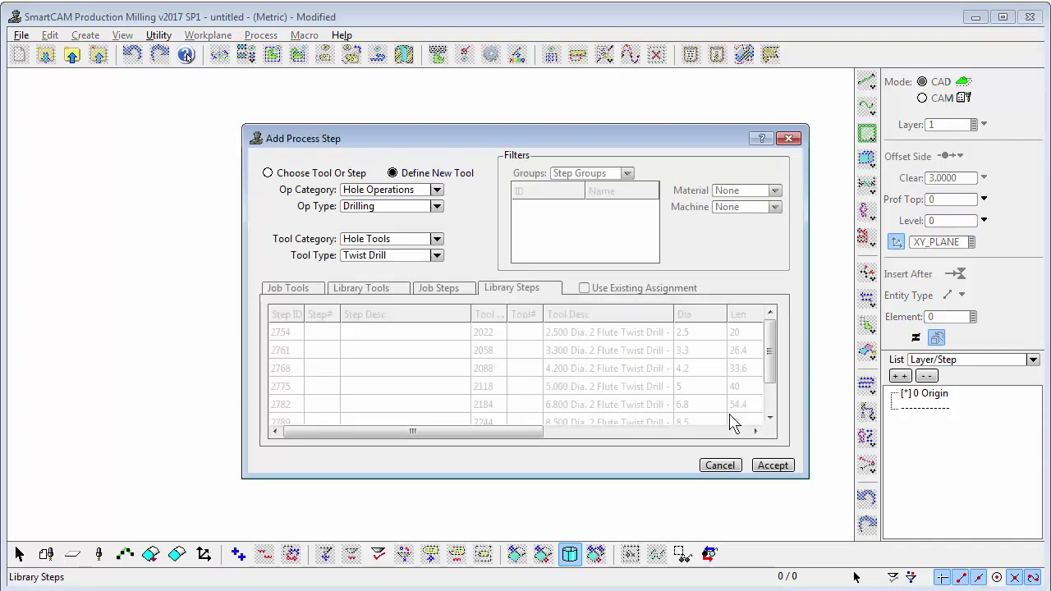
pyautogui.click(774, 467)
pyautogui.click(528, 220)
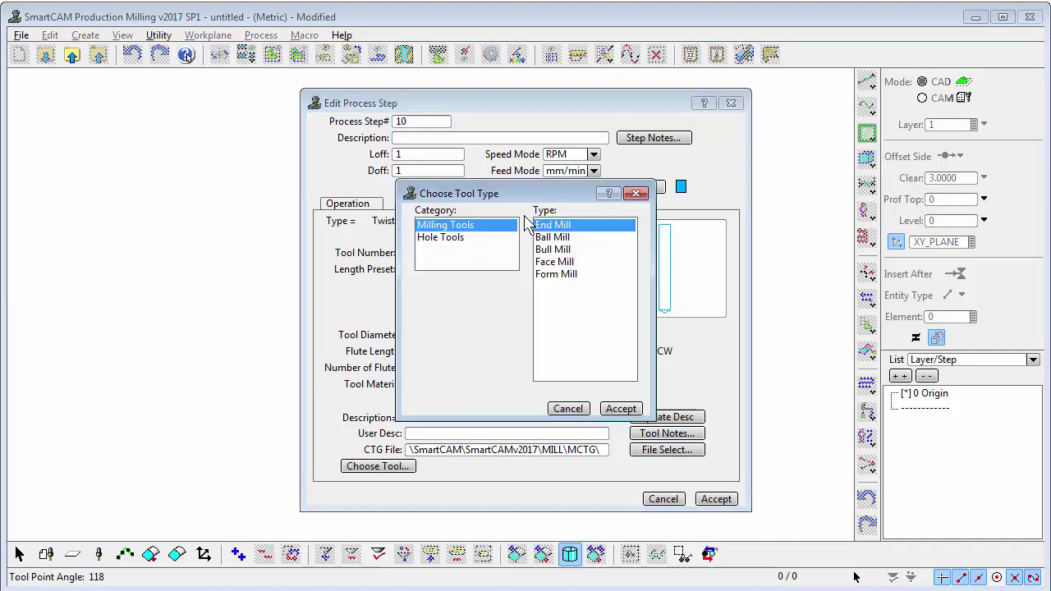
pyautogui.click(632, 408)
# Step: Change step 10's operation type to Rough Milling, calculate its speeds and feeds, and accept the process step
pyautogui.click(345, 206)
pyautogui.click(532, 225)
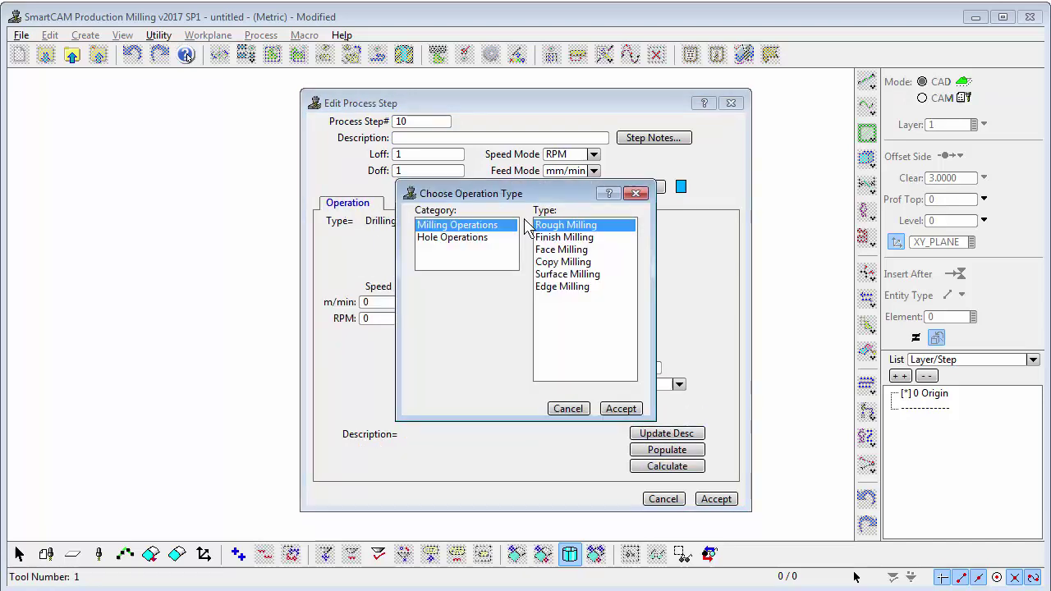
pyautogui.click(625, 409)
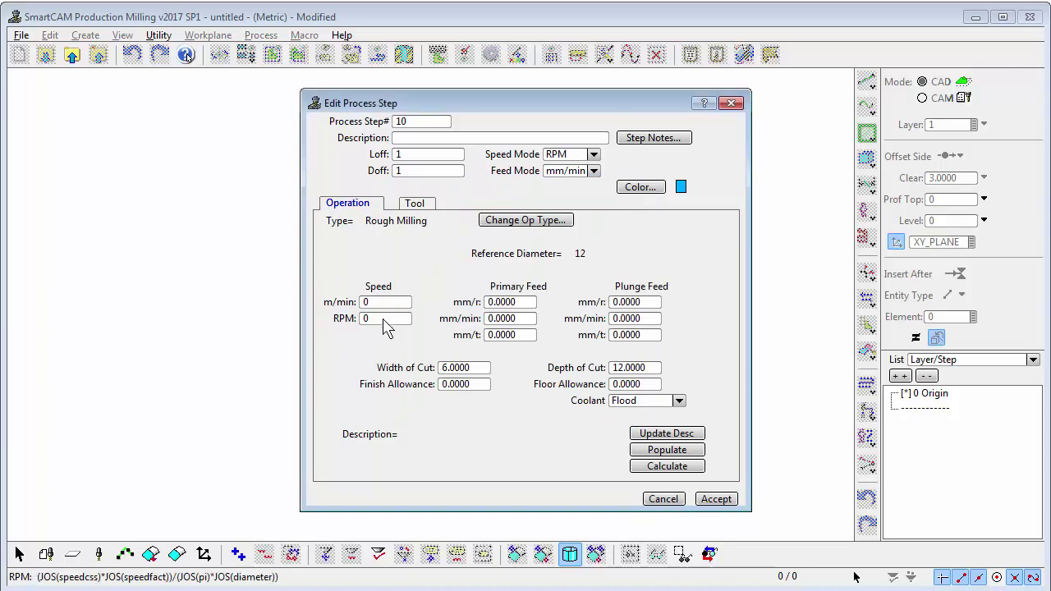
pyautogui.click(647, 468)
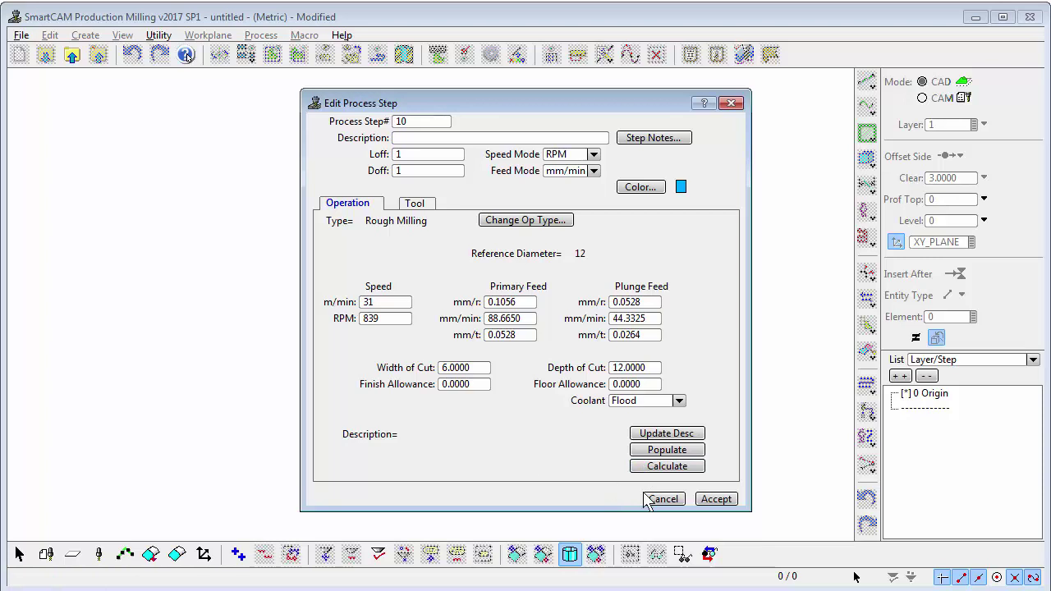
pyautogui.click(716, 499)
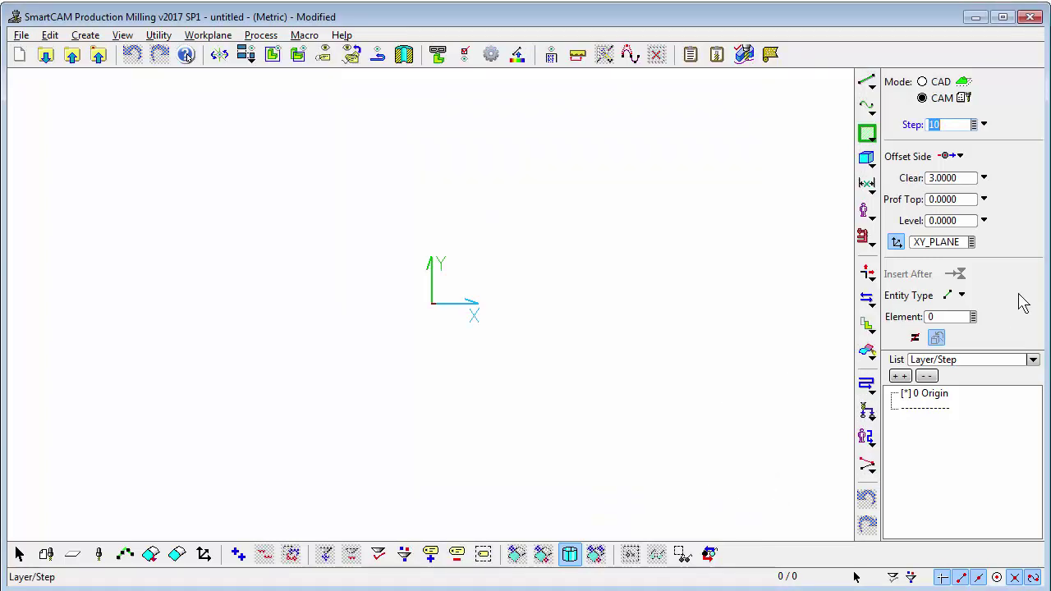
# Step: Set the level to -20 and the tool offset side to the left of the path
pyautogui.click(984, 220)
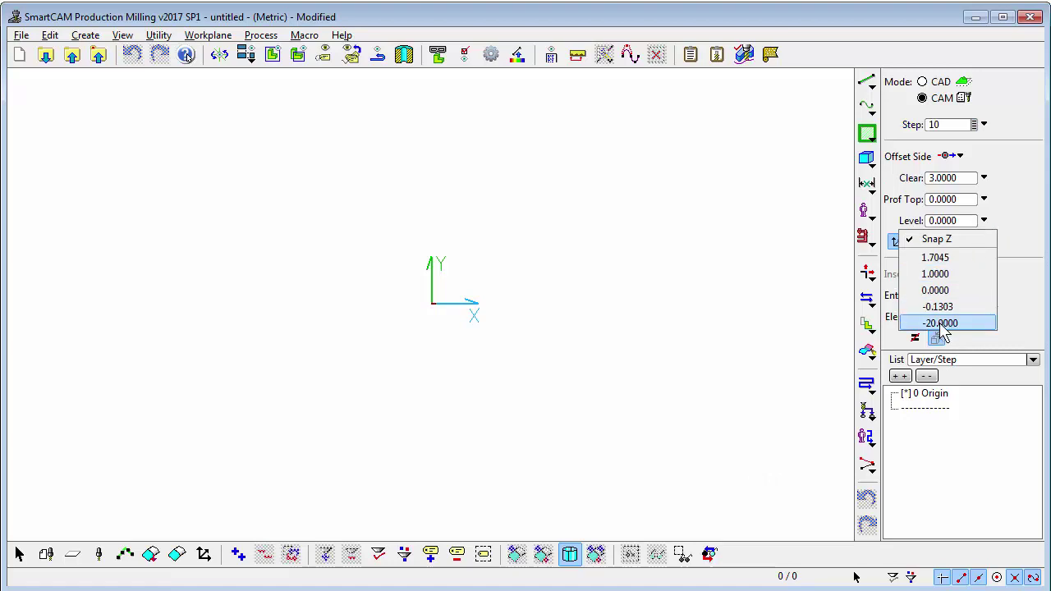
pyautogui.click(940, 323)
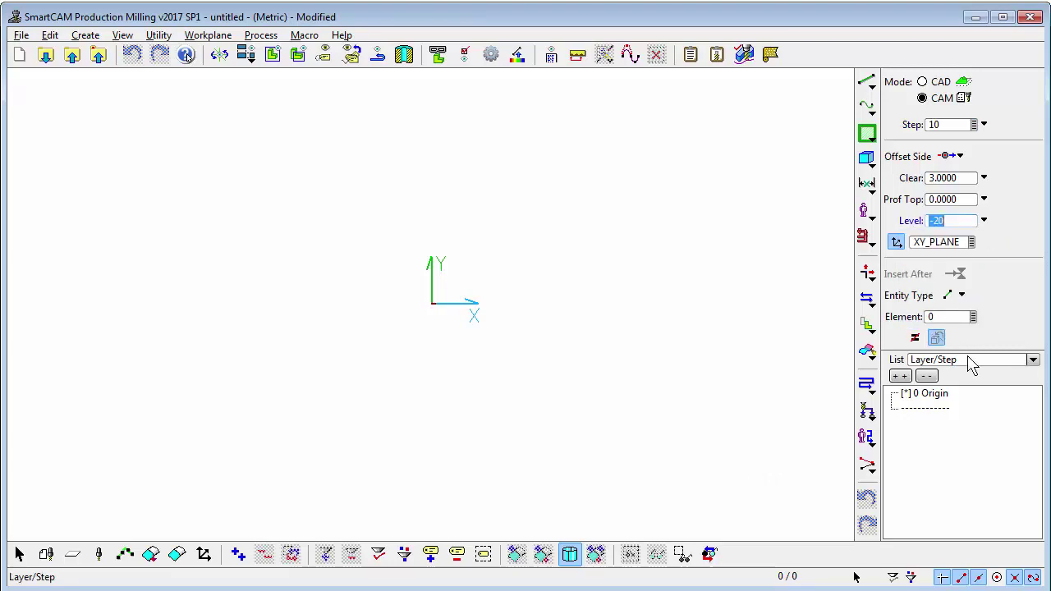
pyautogui.click(958, 156)
pyautogui.click(978, 180)
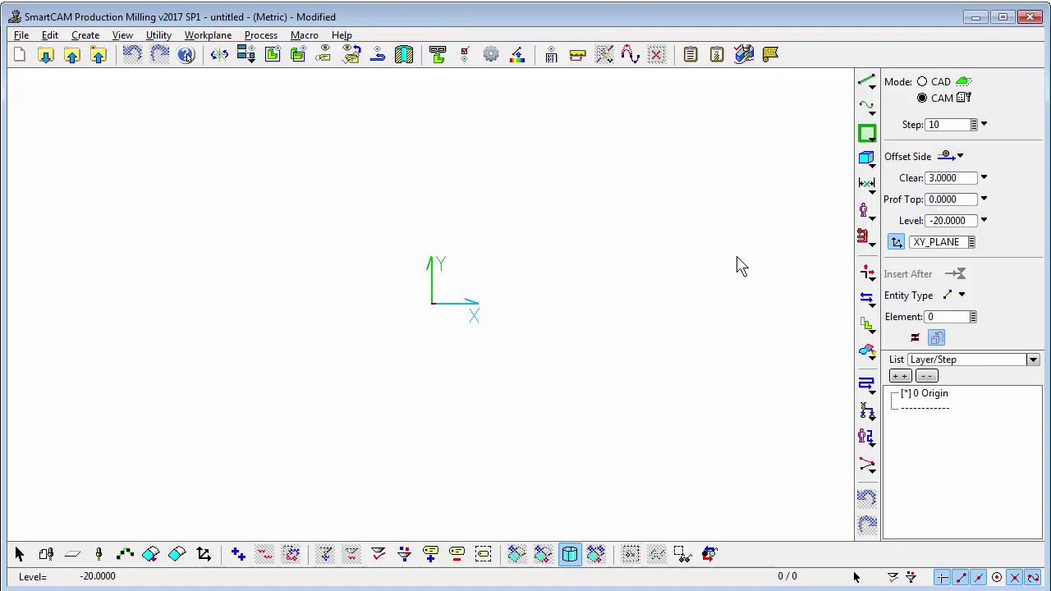
# Step: Draw a rising diagonal line from about X -9.69, Y -5.38 to the upper-right area at Z -20, and show it isometrically
pyautogui.click(866, 81)
pyautogui.click(767, 151)
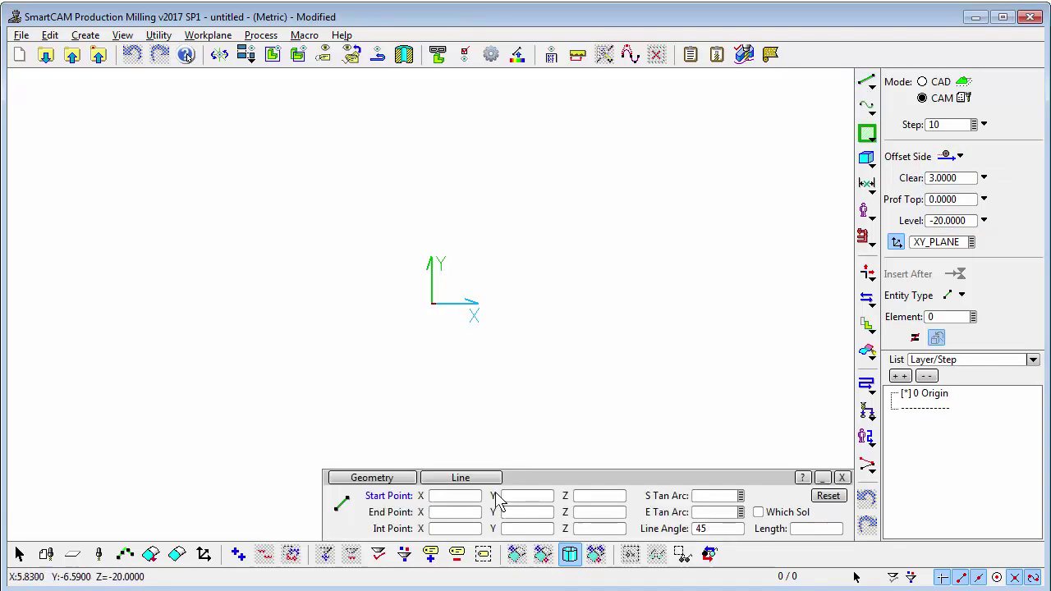
pyautogui.click(248, 404)
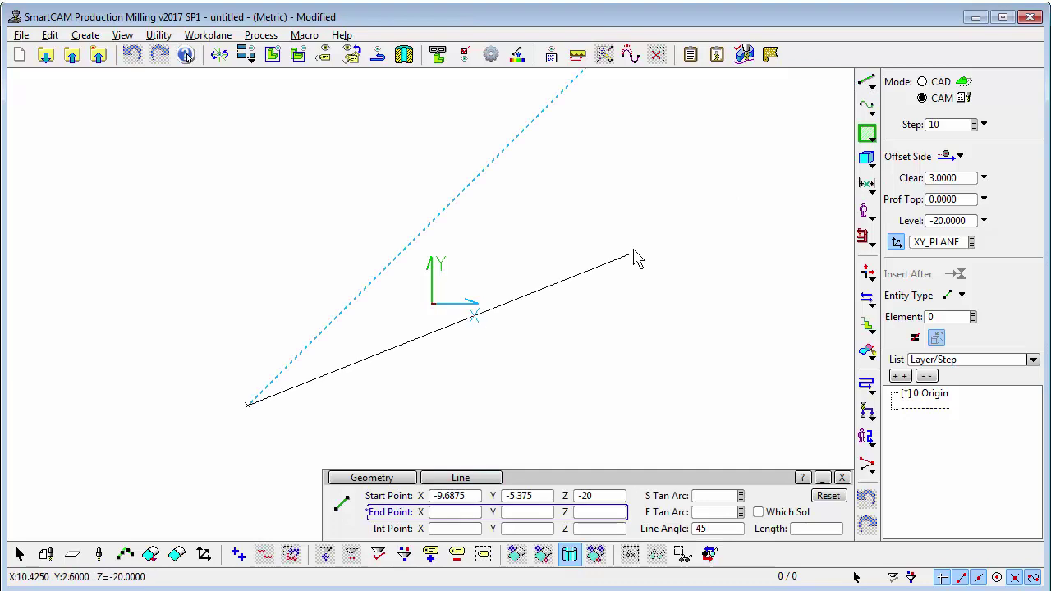
pyautogui.click(641, 215)
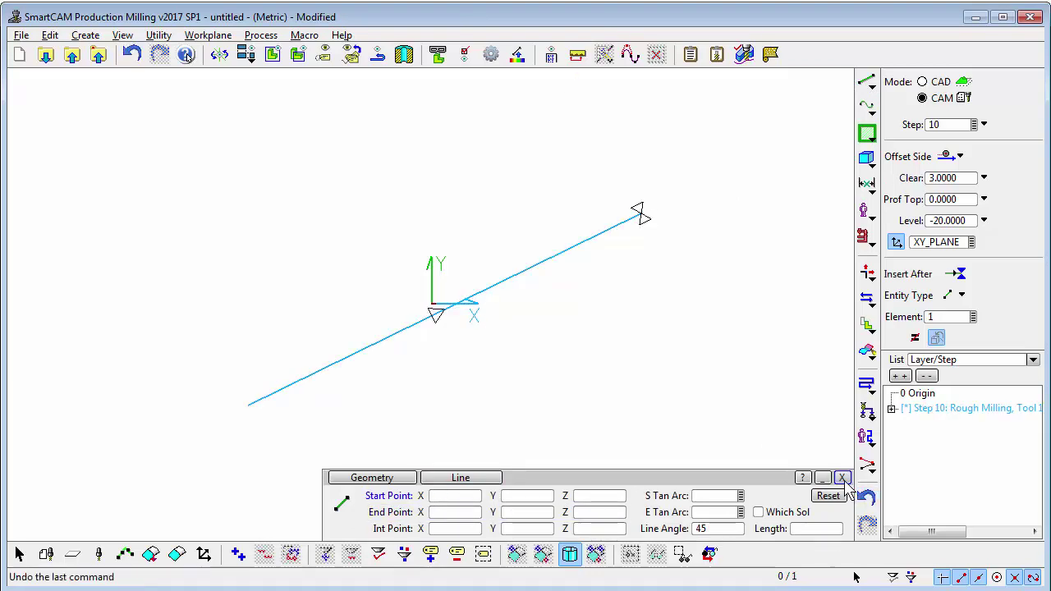
pyautogui.press('Escape')
pyautogui.press('Home')
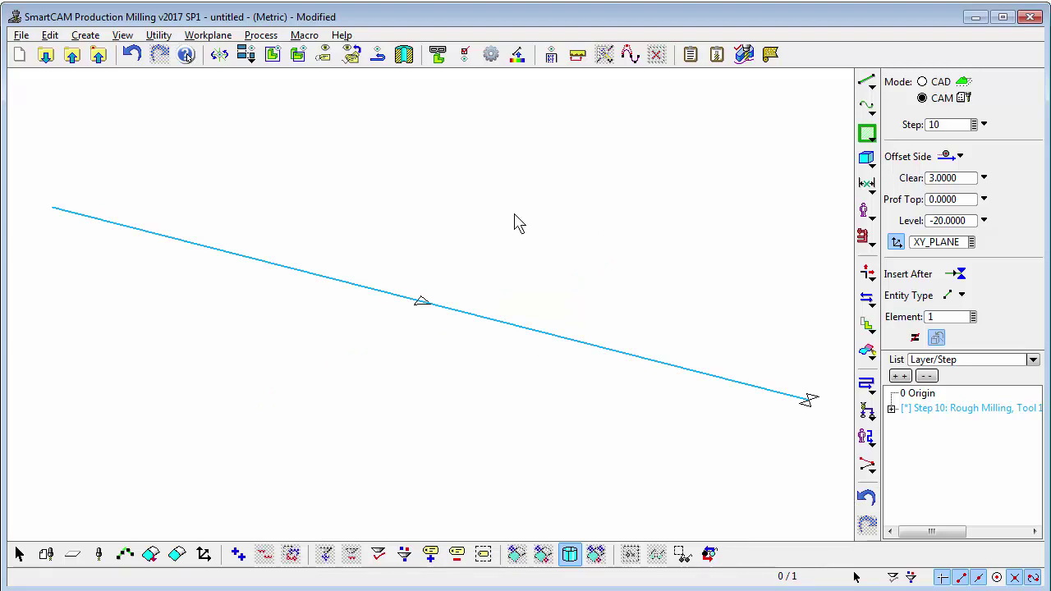
# Step: Run the toolpath verification for the entire model and close it
pyautogui.click(743, 55)
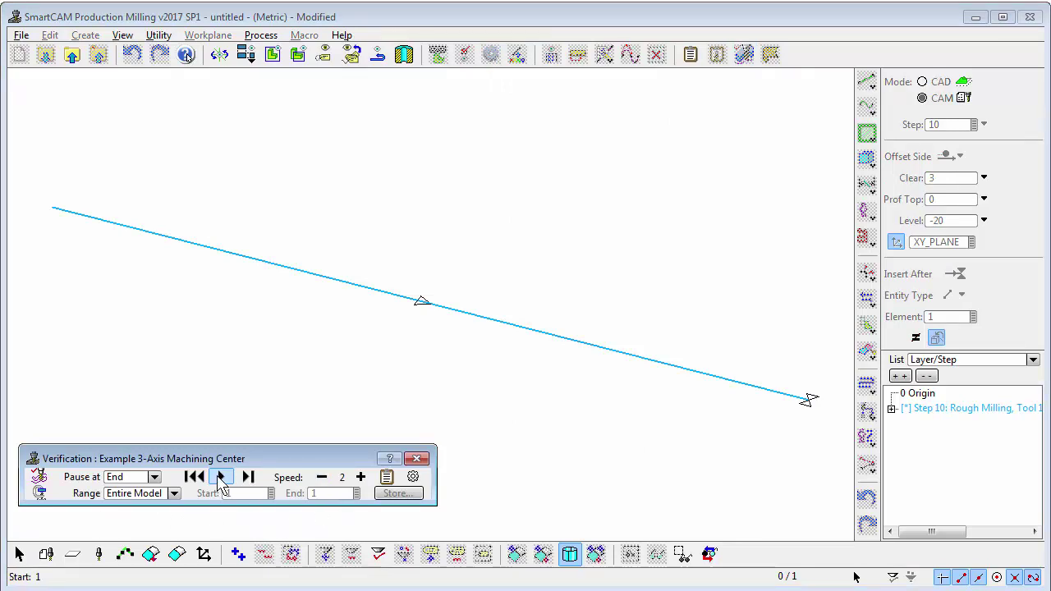
pyautogui.click(220, 477)
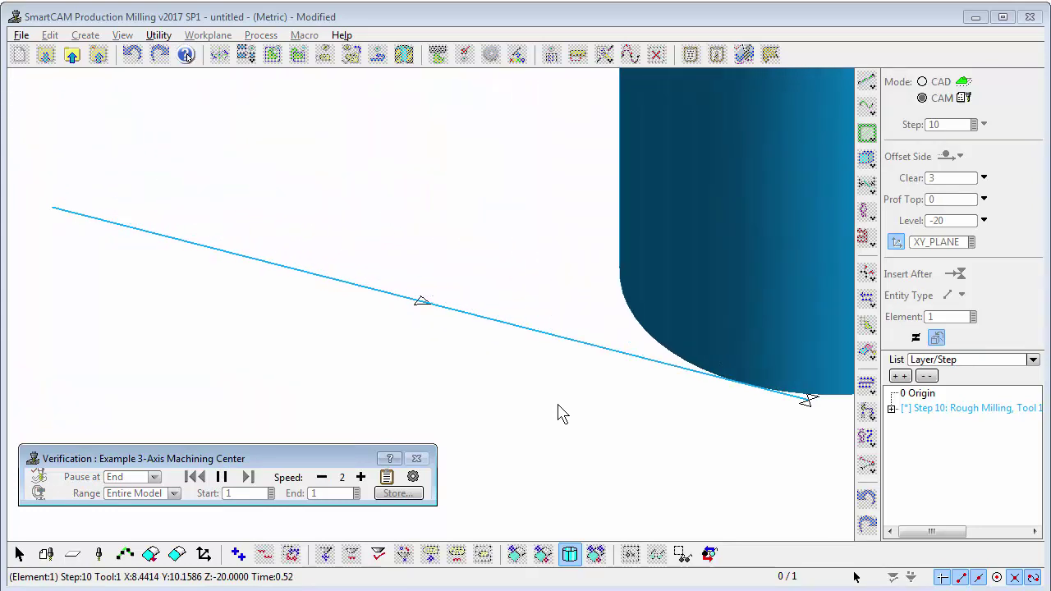
pyautogui.click(416, 458)
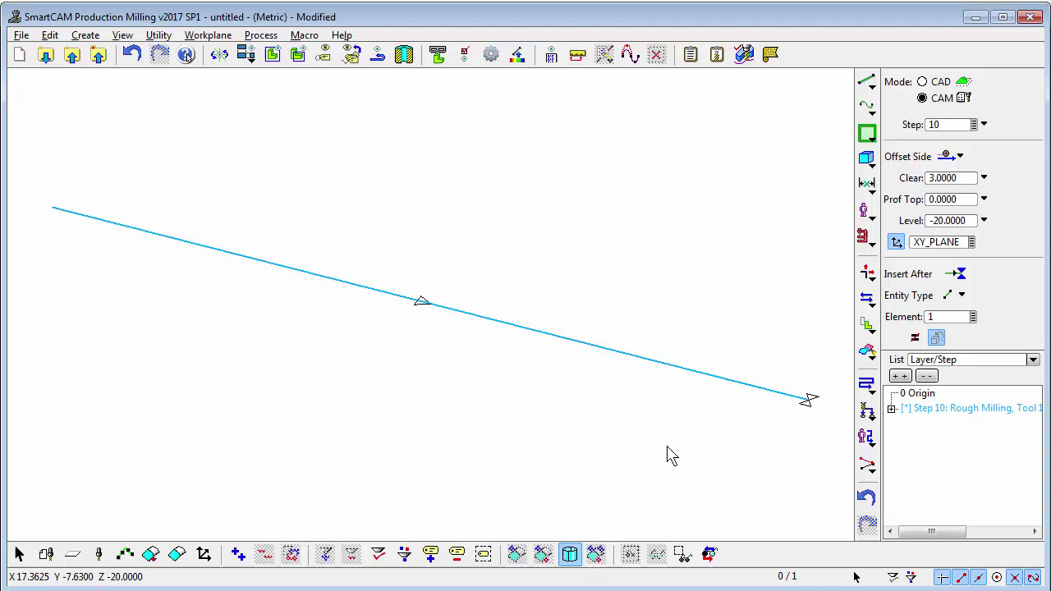
# Step: Start a new file without saving the changes to the current model
pyautogui.click(19, 56)
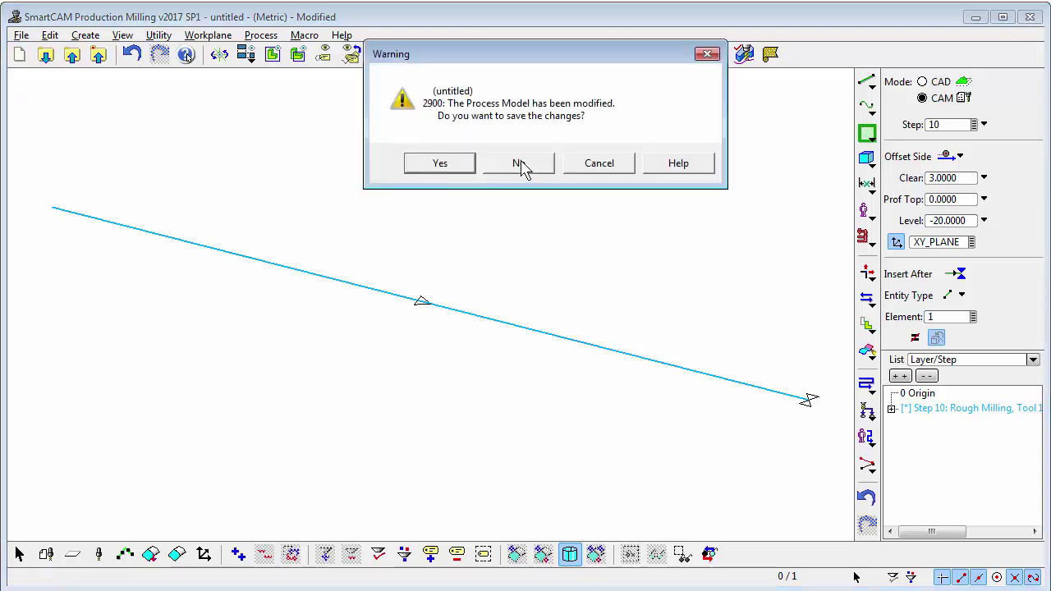
pyautogui.click(526, 167)
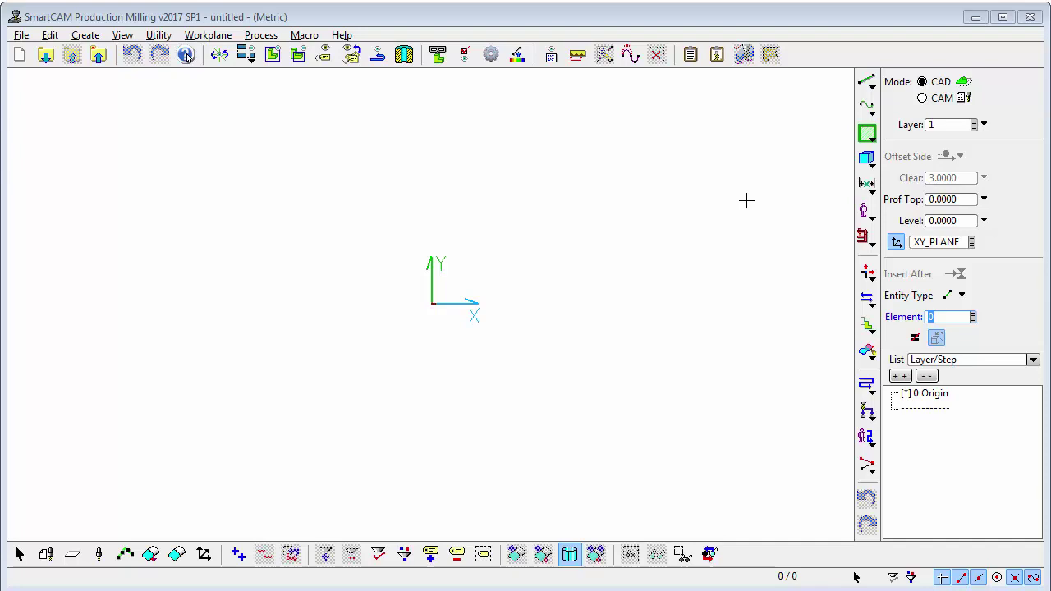
# Step: Choose the rough milling library step with the 20 mm 4-flute roughing end mill for a new process step
pyautogui.click(944, 97)
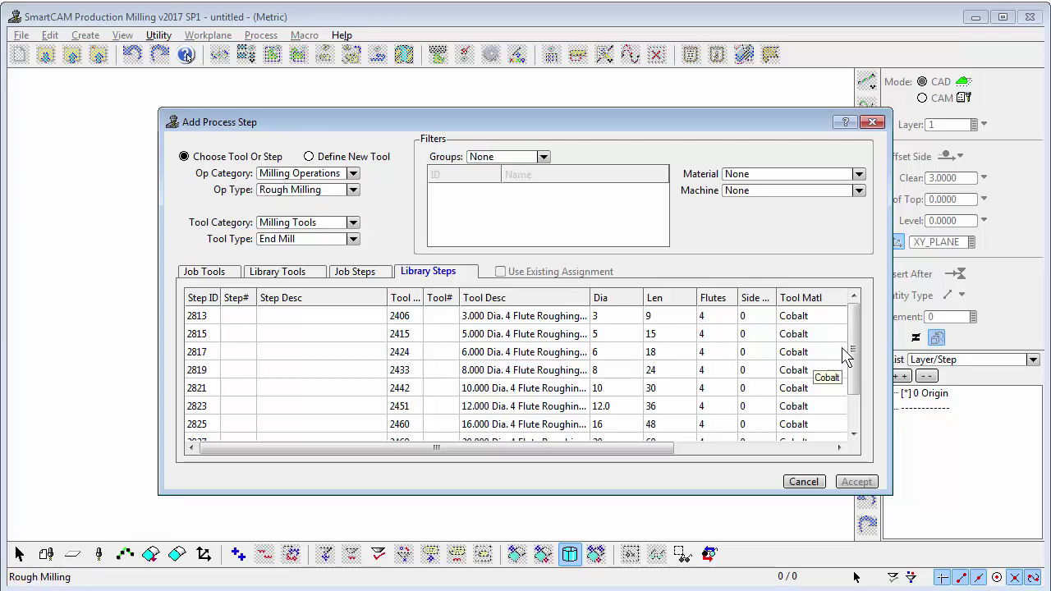
pyautogui.scroll(-1, 854, 351)
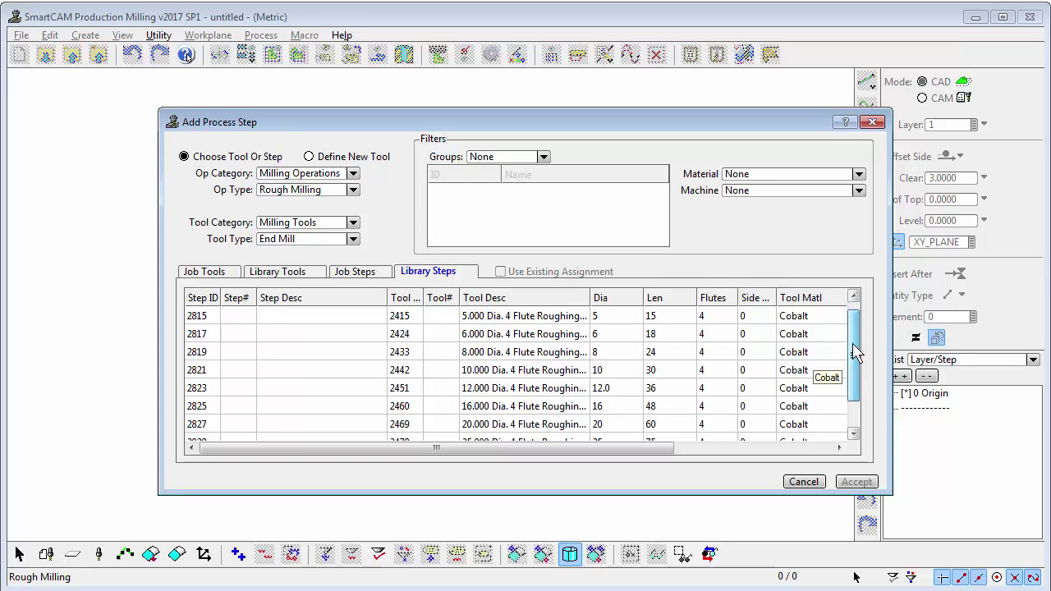
pyautogui.click(495, 425)
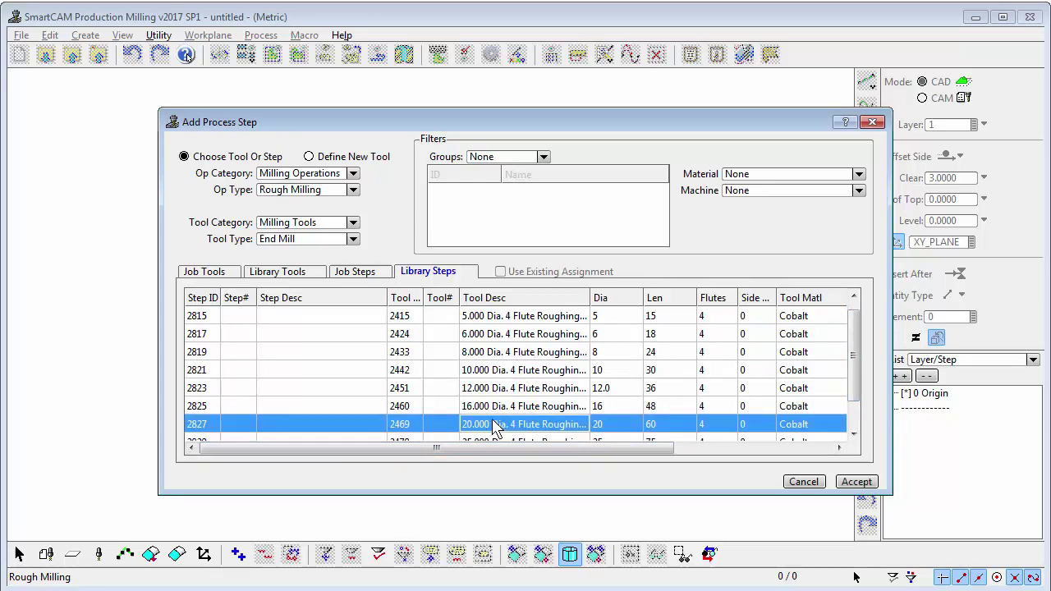
pyautogui.click(857, 483)
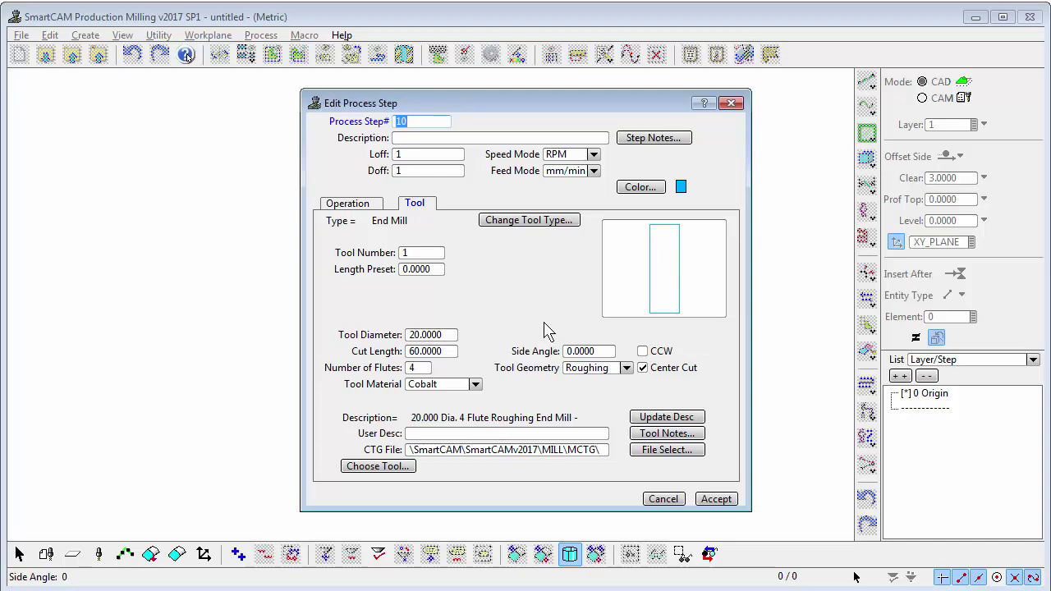
# Step: Review the operation's speeds and feeds and the end mill's tool data, and leave the process step
pyautogui.click(356, 205)
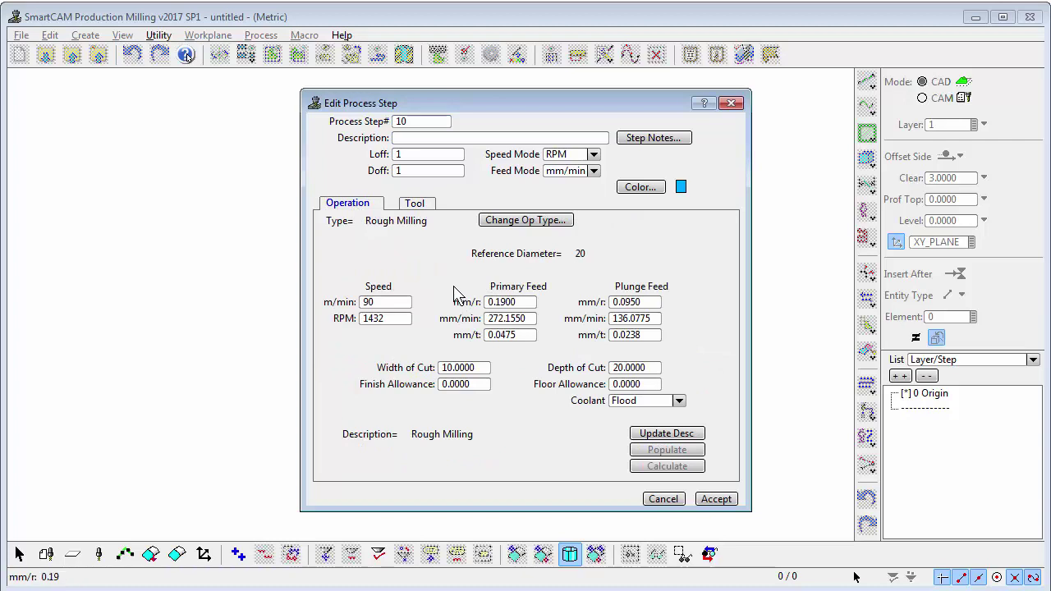
pyautogui.click(415, 204)
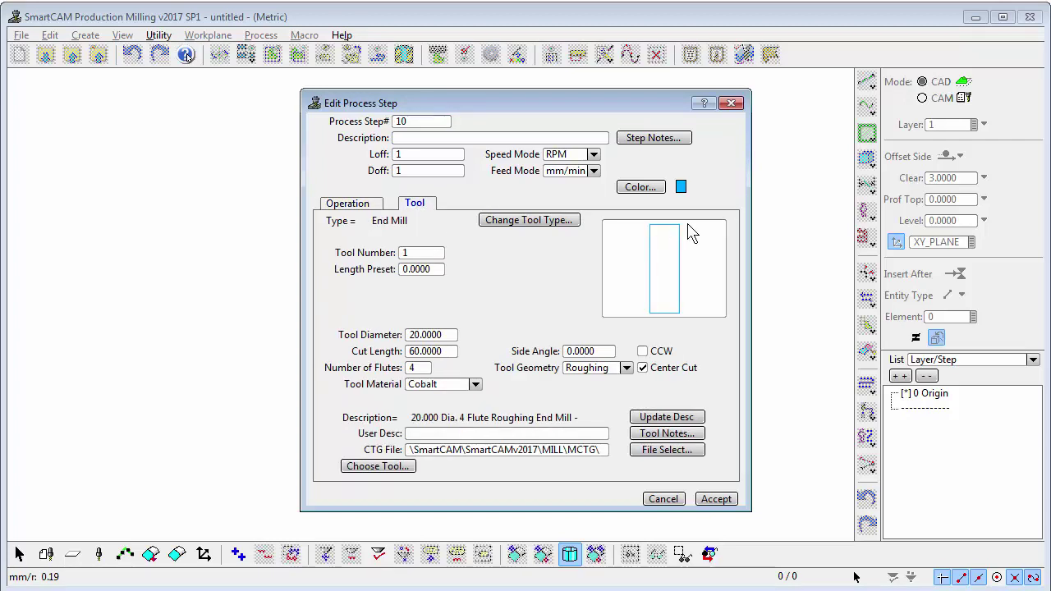
pyautogui.click(716, 499)
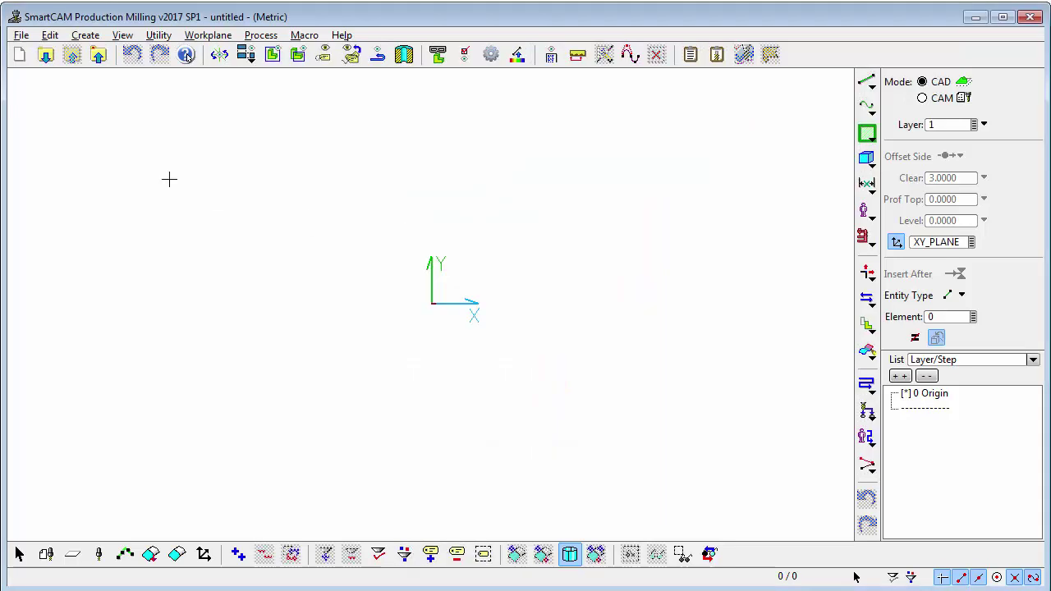
# Step: Start a new file and open the loading of library steps from the Job Operation Planner
pyautogui.click(20, 57)
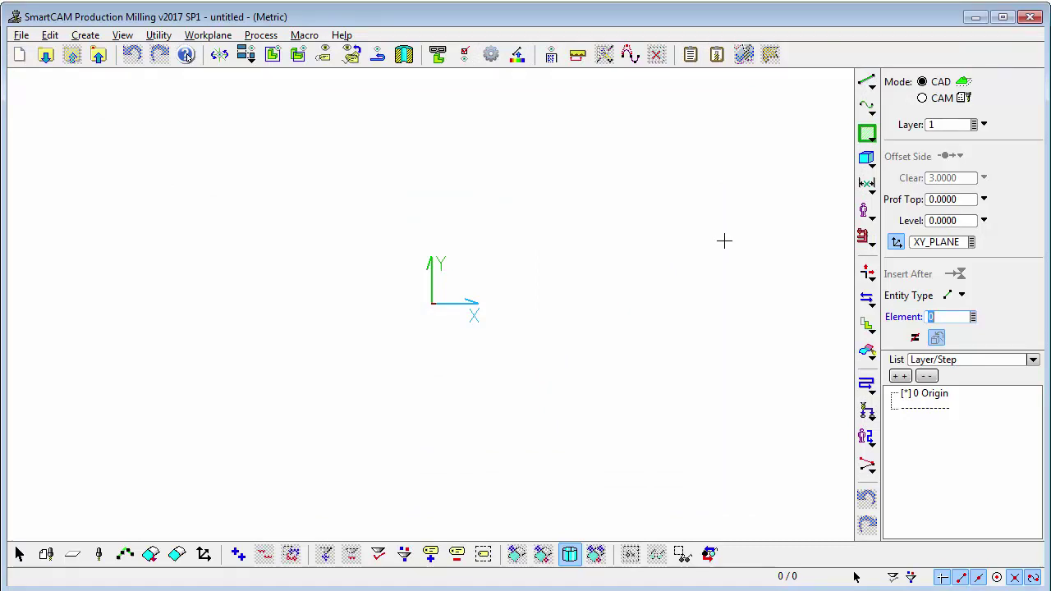
pyautogui.click(717, 55)
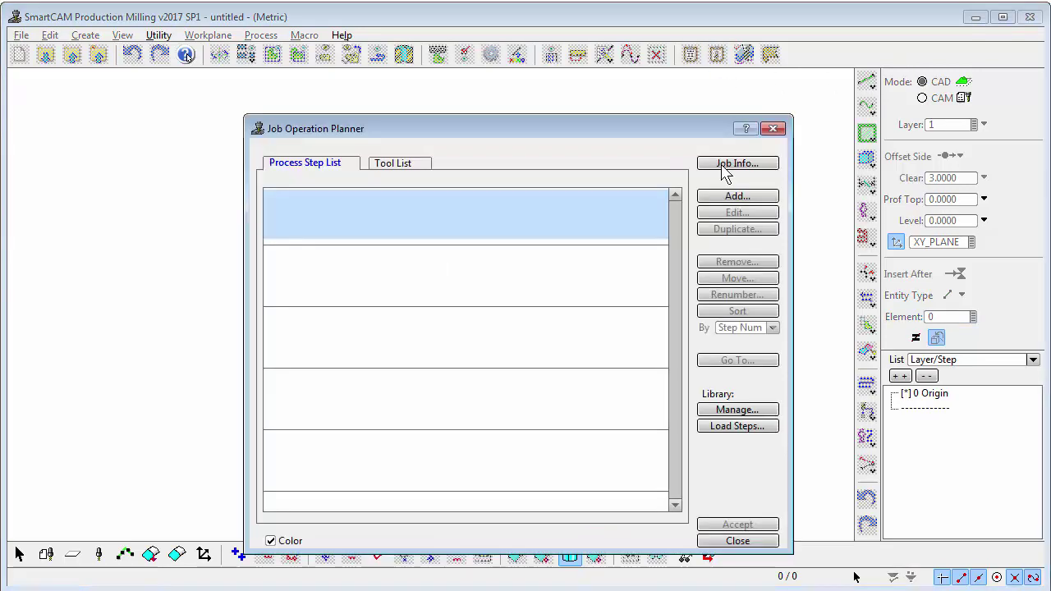
pyautogui.click(757, 428)
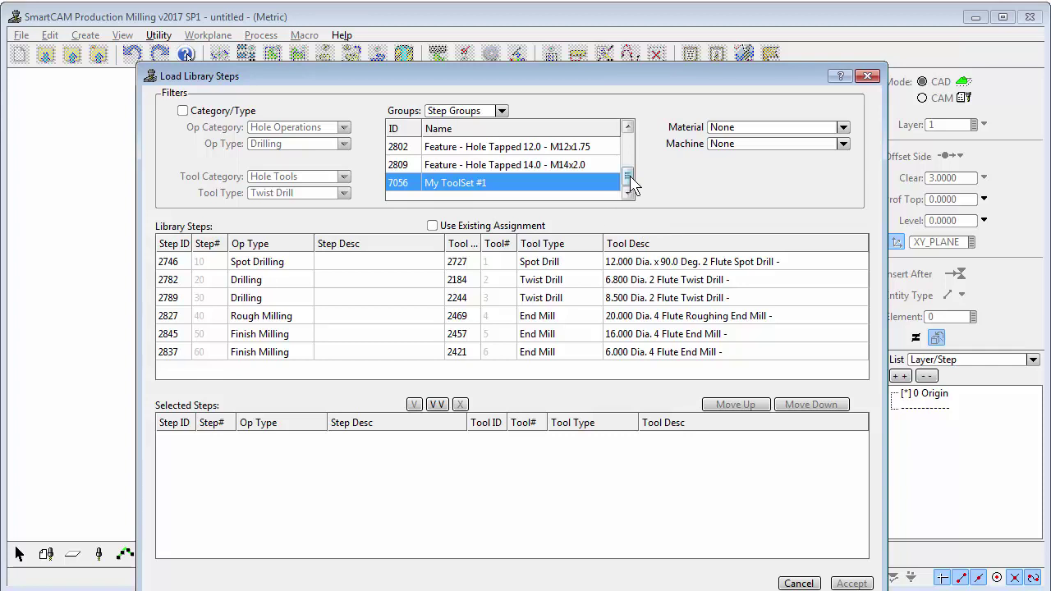
# Step: View the library steps contained in the step group Feature - Hole Tapped 10.0 - M10x1.5
pyautogui.moveTo(628, 176)
pyautogui.mouseDown()
pyautogui.moveTo(629, 145)
pyautogui.moveTo(635, 181)
pyautogui.moveTo(630, 164)
pyautogui.mouseUp()
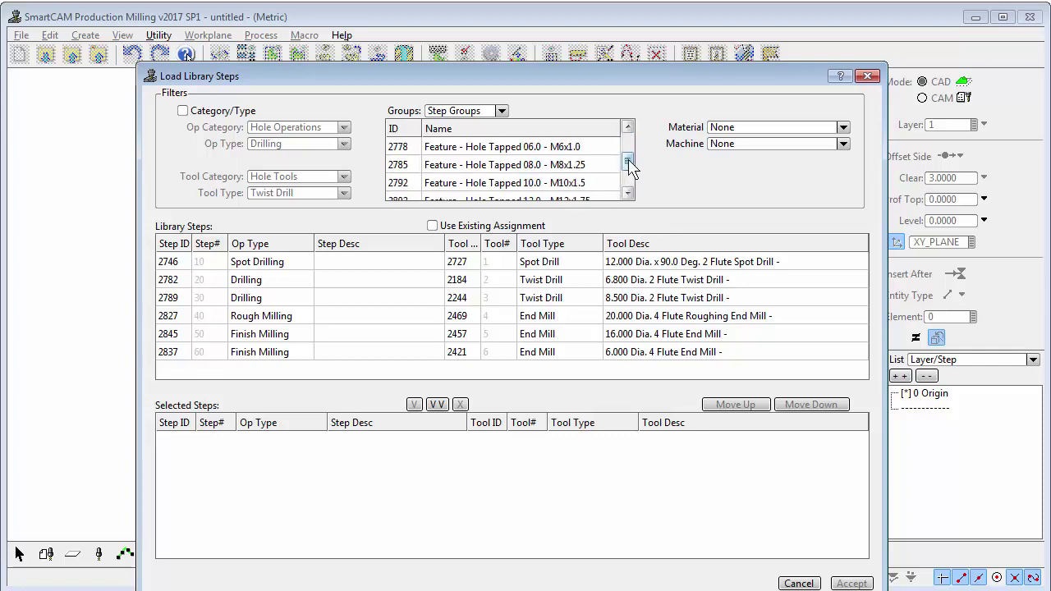
pyautogui.click(515, 182)
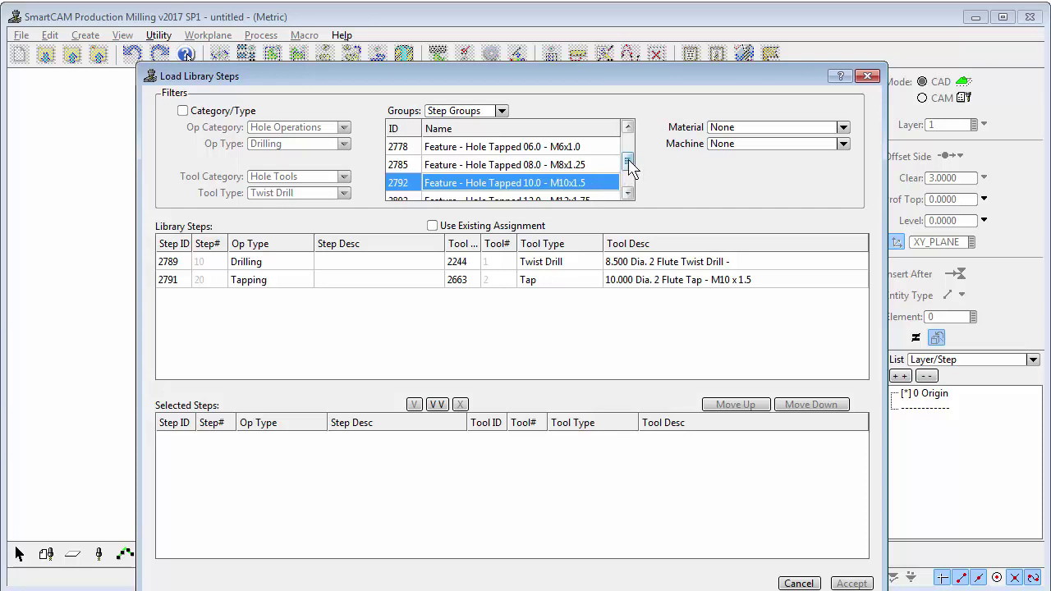
# Step: Load all library steps of the step group My ToolSet #1 into the job and accept the operation plan
pyautogui.moveTo(629, 164); pyautogui.dragTo(582, 192)
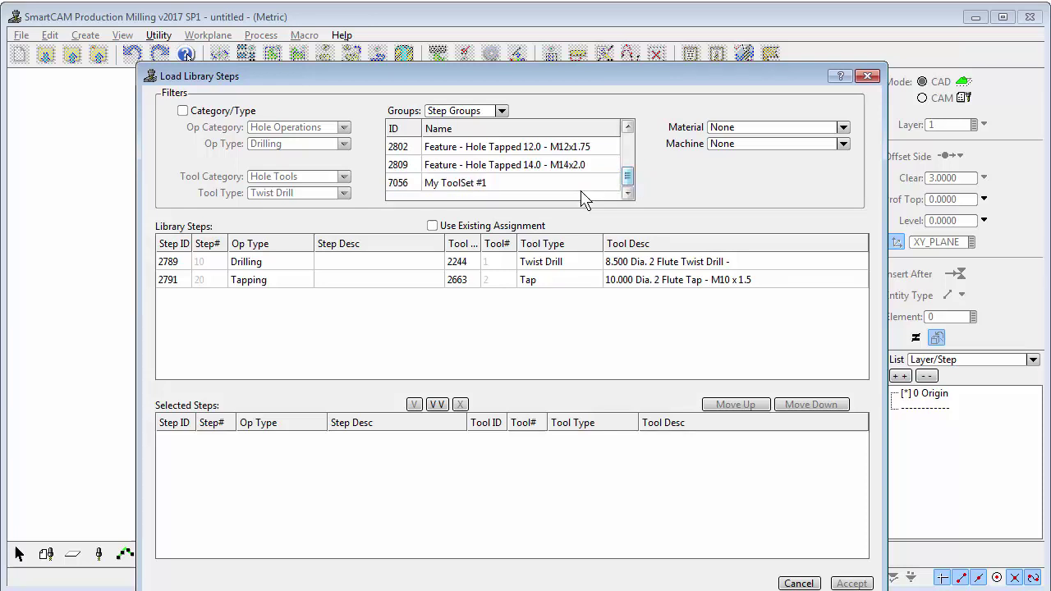
pyautogui.click(466, 189)
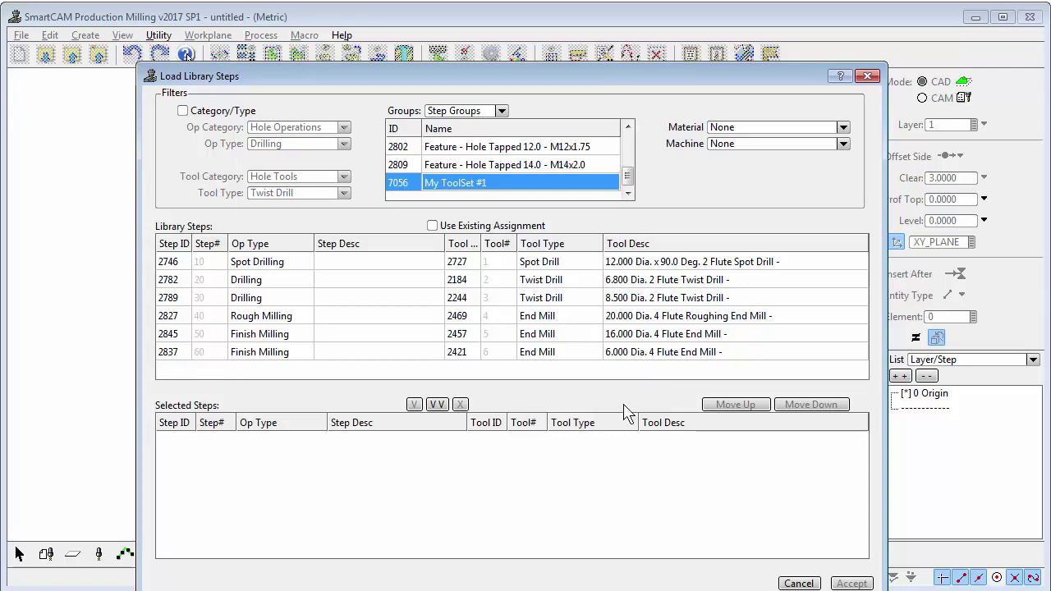
pyautogui.click(437, 405)
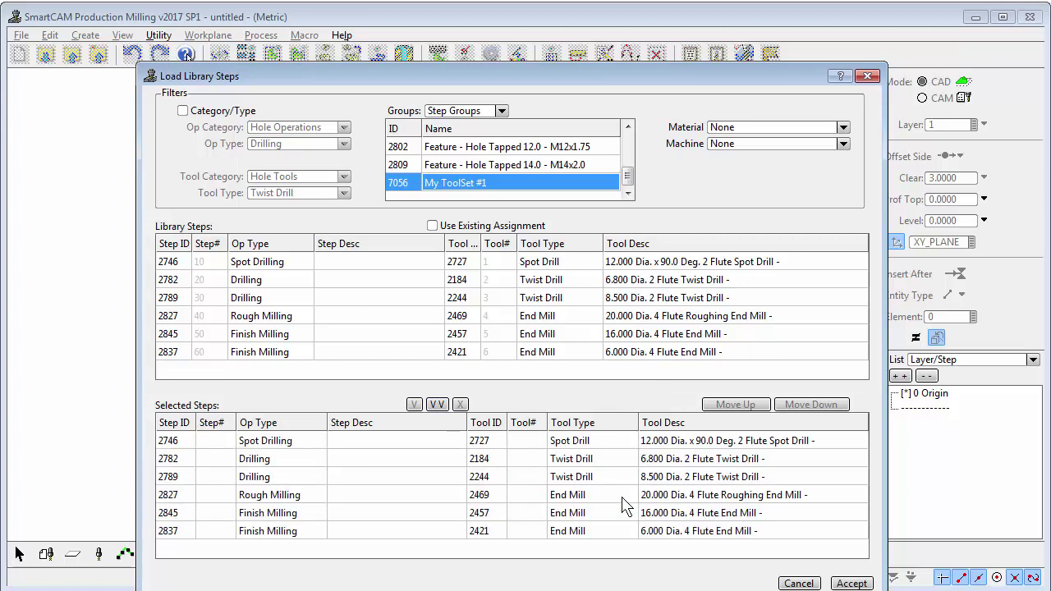
pyautogui.click(852, 581)
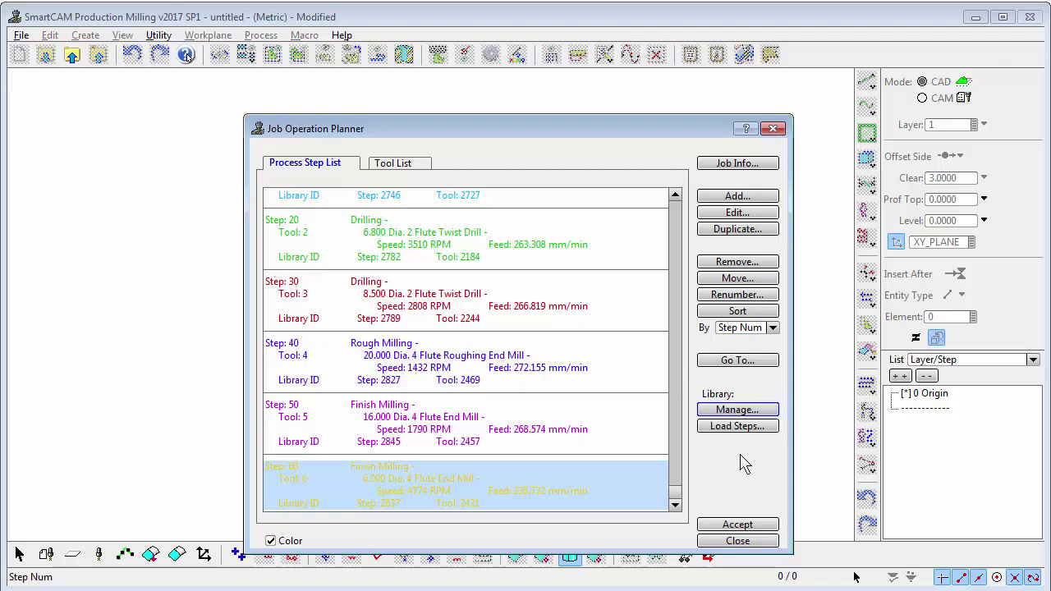
pyautogui.click(708, 526)
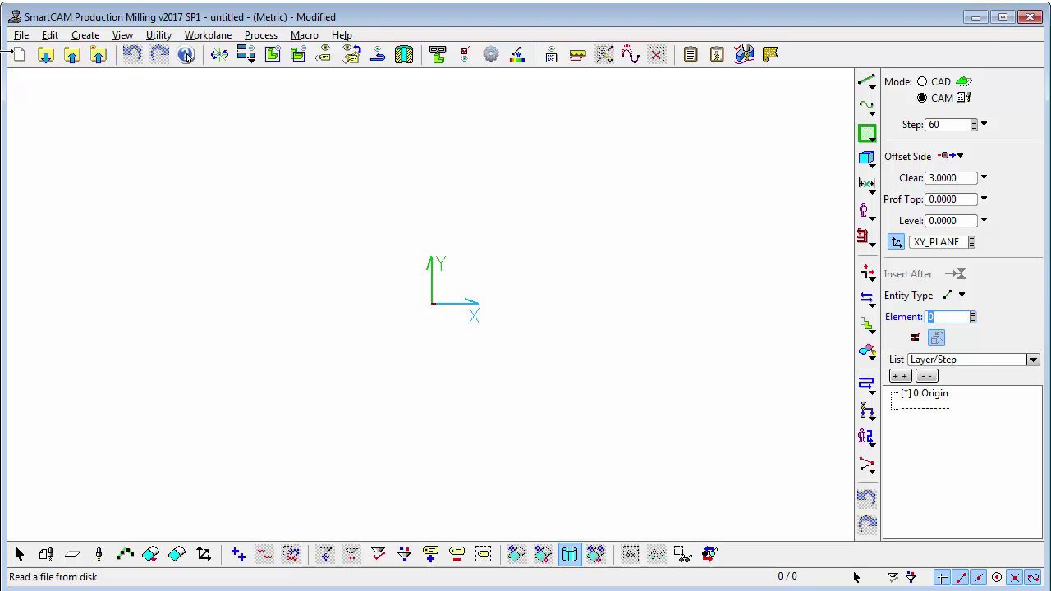
# Step: Start a new file without saving the changes and load the job file Link Bracket - Tooling.jof from the Production Milling Feb 2013\models folder
pyautogui.click(19, 54)
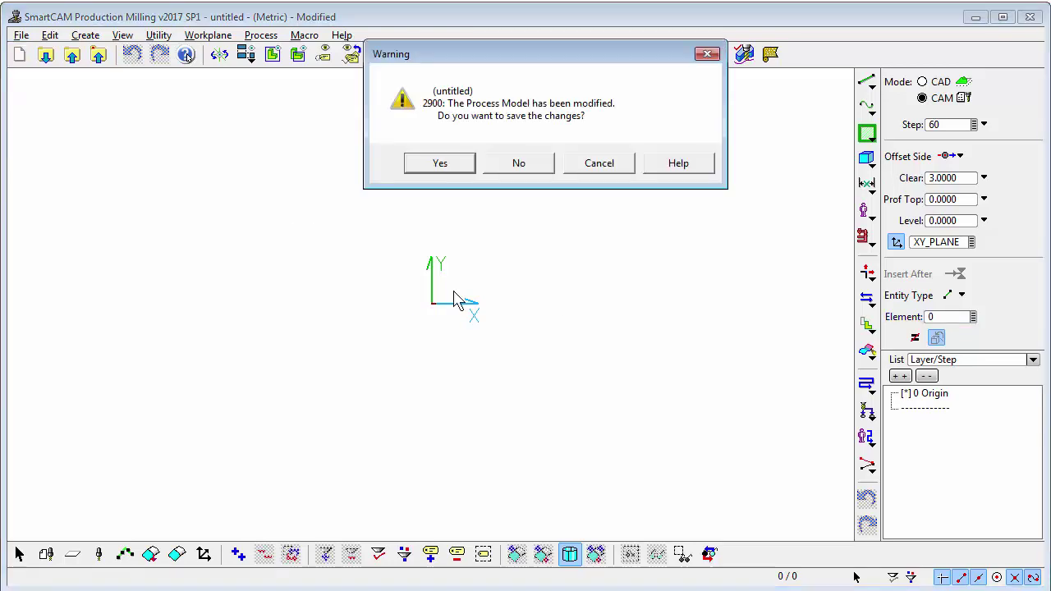
pyautogui.click(543, 168)
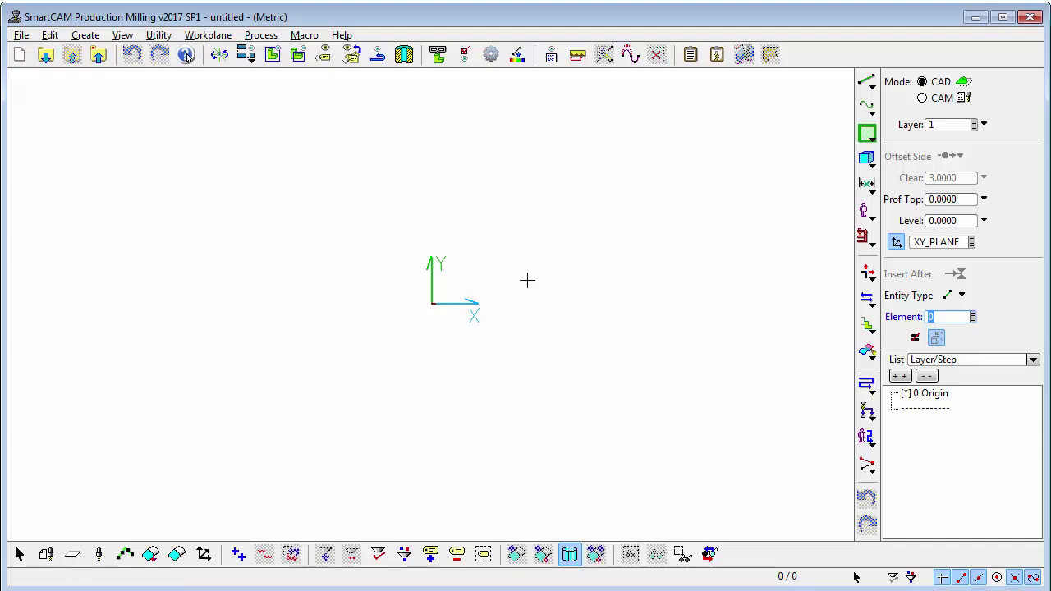
pyautogui.click(21, 35)
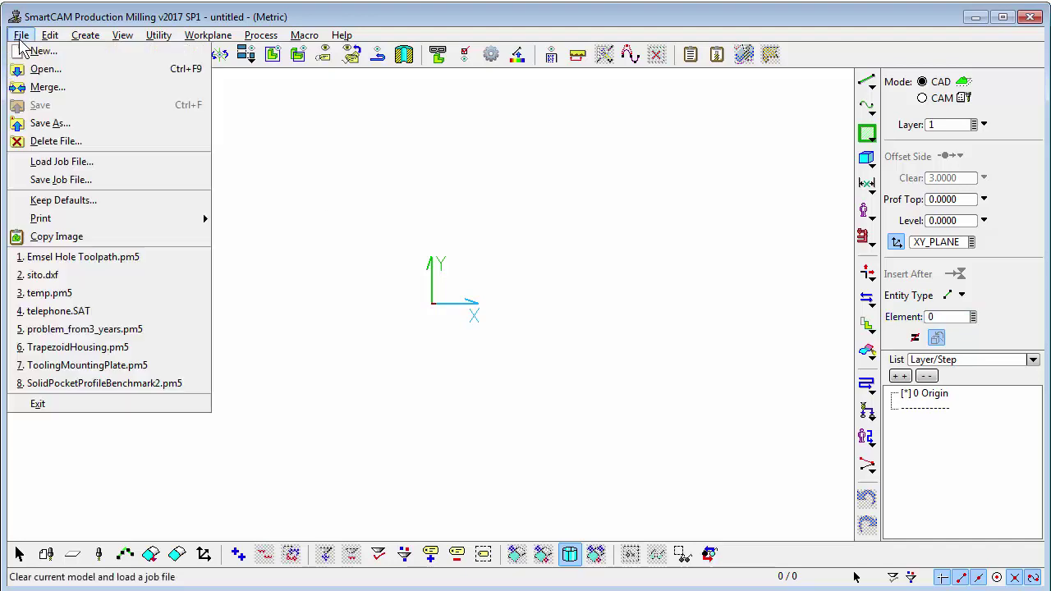
pyautogui.click(80, 162)
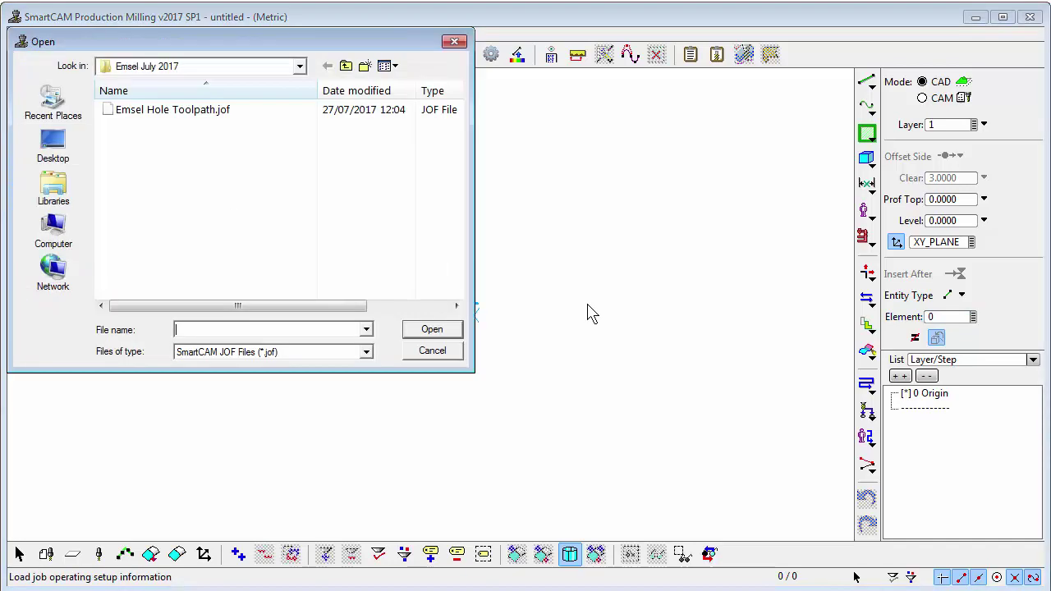
pyautogui.rightClick(212, 329)
pyautogui.click(261, 403)
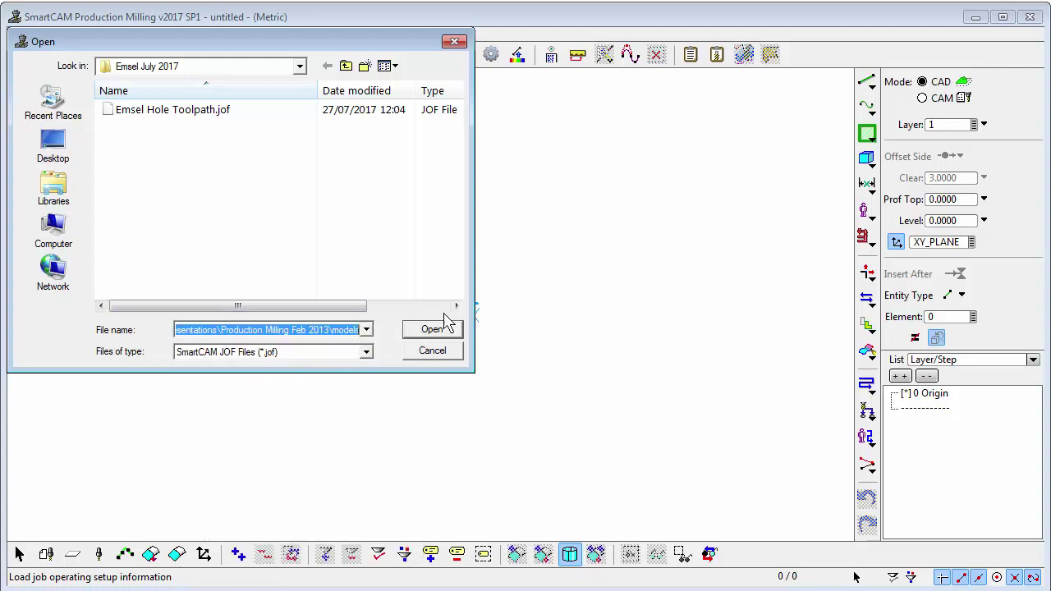
pyautogui.click(432, 328)
pyautogui.moveTo(458, 145); pyautogui.dragTo(462, 179)
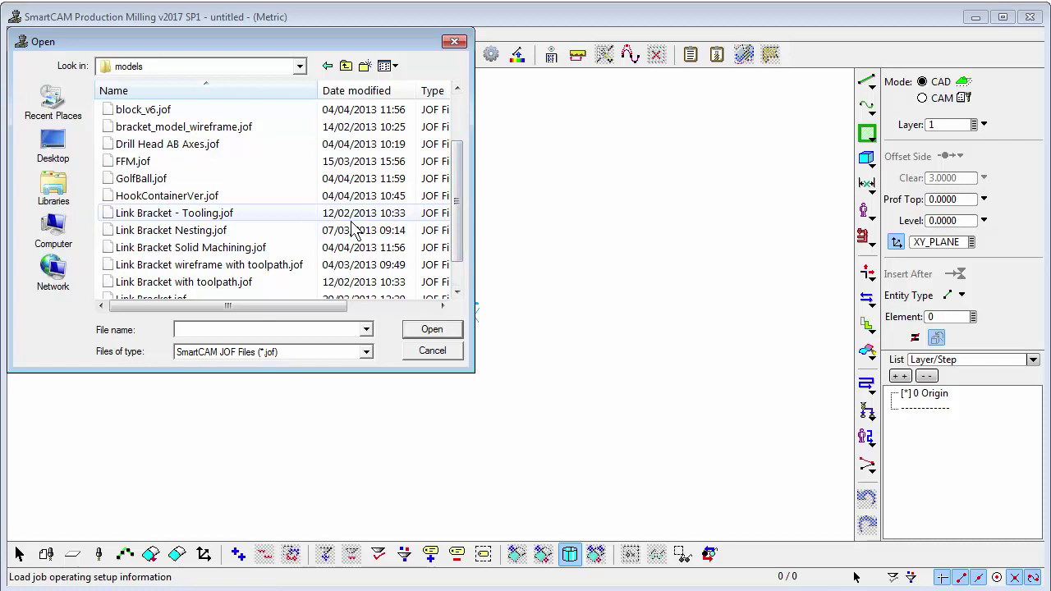
pyautogui.click(218, 213)
pyautogui.click(431, 330)
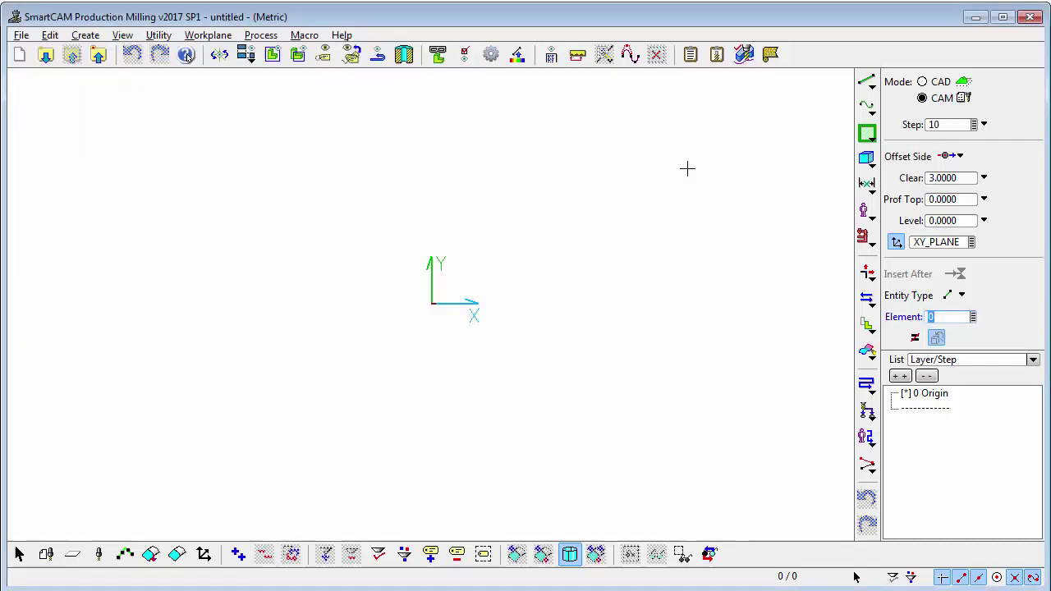
# Step: Review the loaded job's process steps from the start of the list in the Job Operation Planner, and close the planner
pyautogui.click(716, 55)
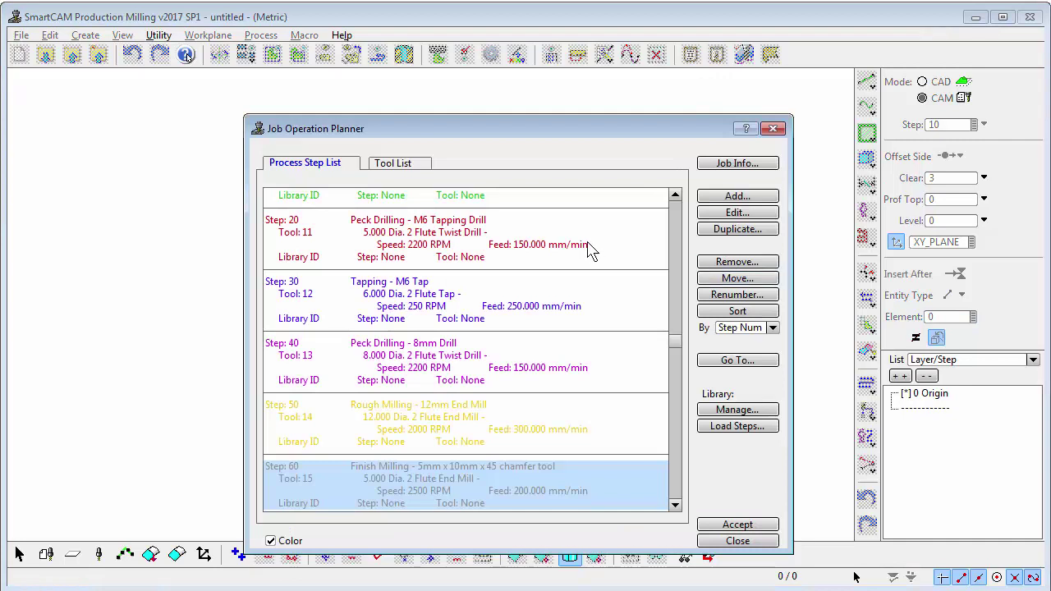
pyautogui.click(668, 202)
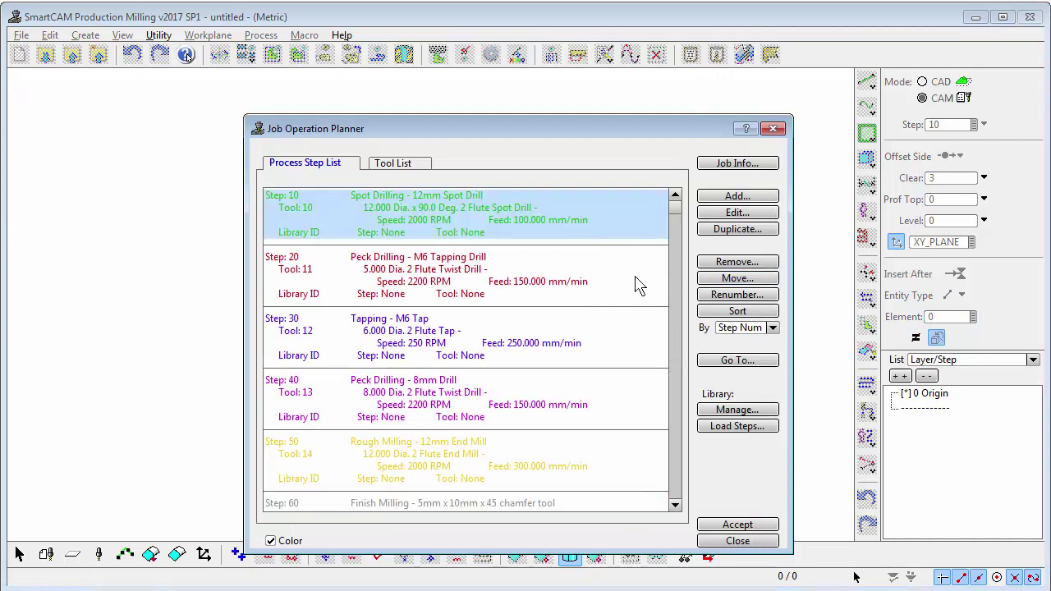
pyautogui.click(769, 542)
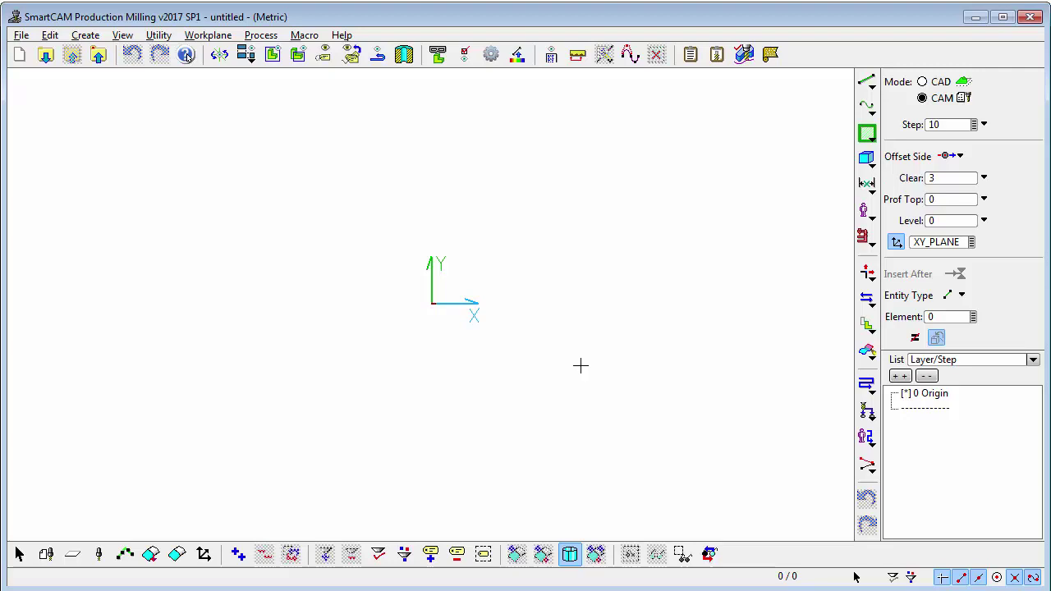
# Step: Open the library management from the Job Operation Planner
pyautogui.click(716, 54)
pyautogui.click(738, 412)
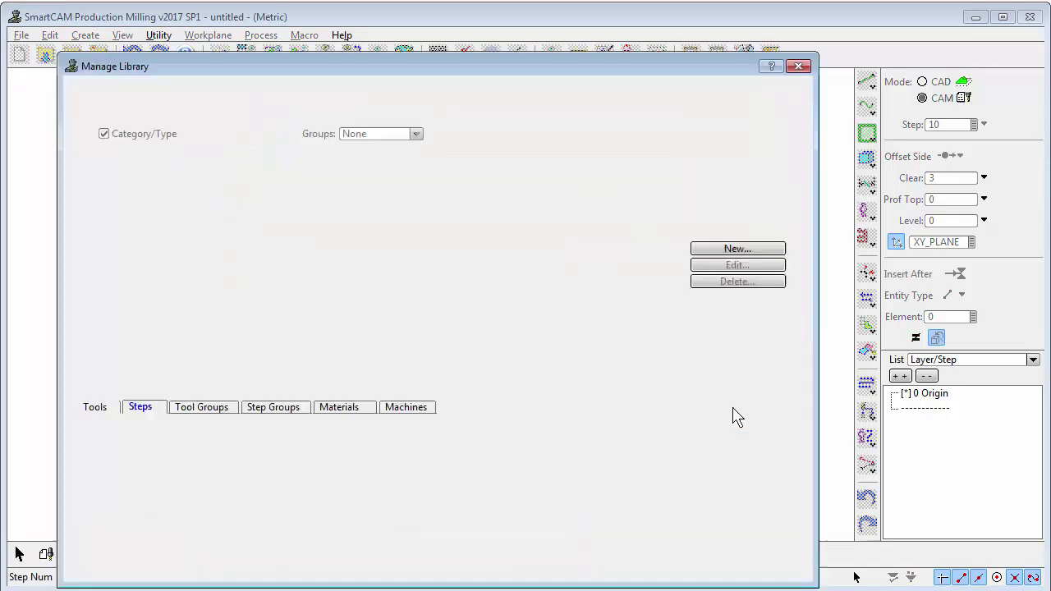